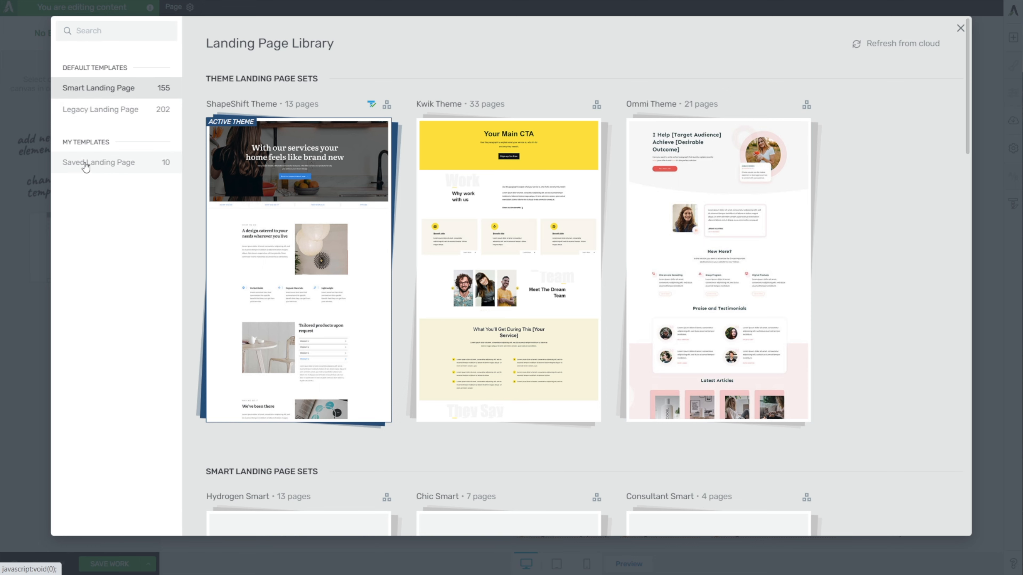
# Load the third saved landing page, a Thrive Apprentice course design pack, into the page and review its sections
pyautogui.click(116, 170)
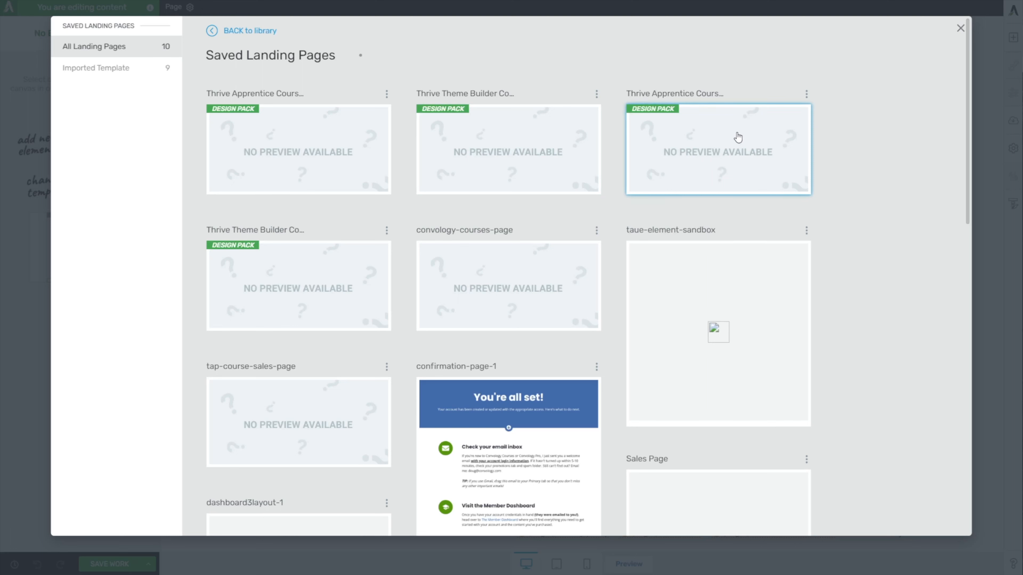
pyautogui.click(705, 139)
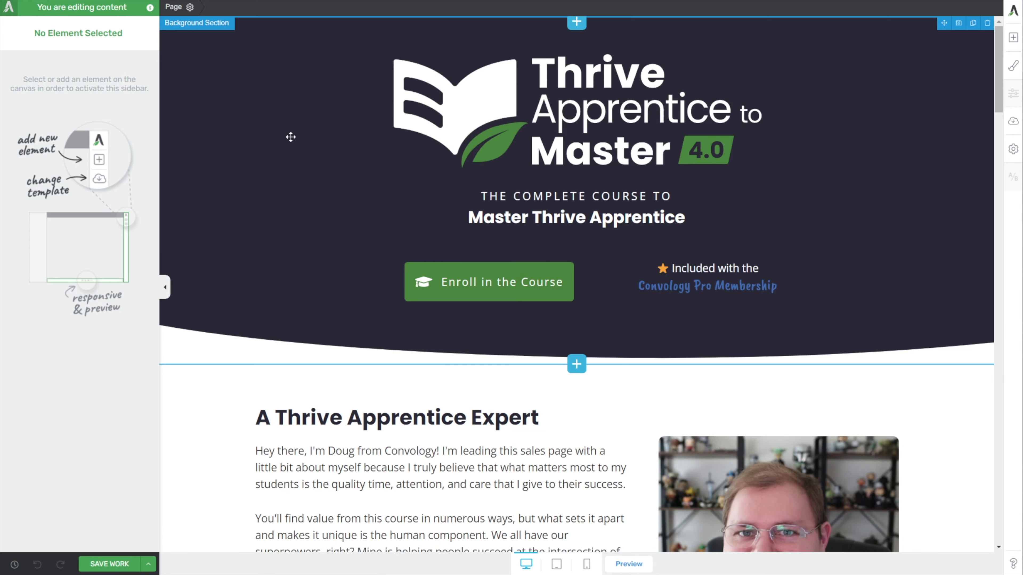
pyautogui.scroll(-10, 291, 136)
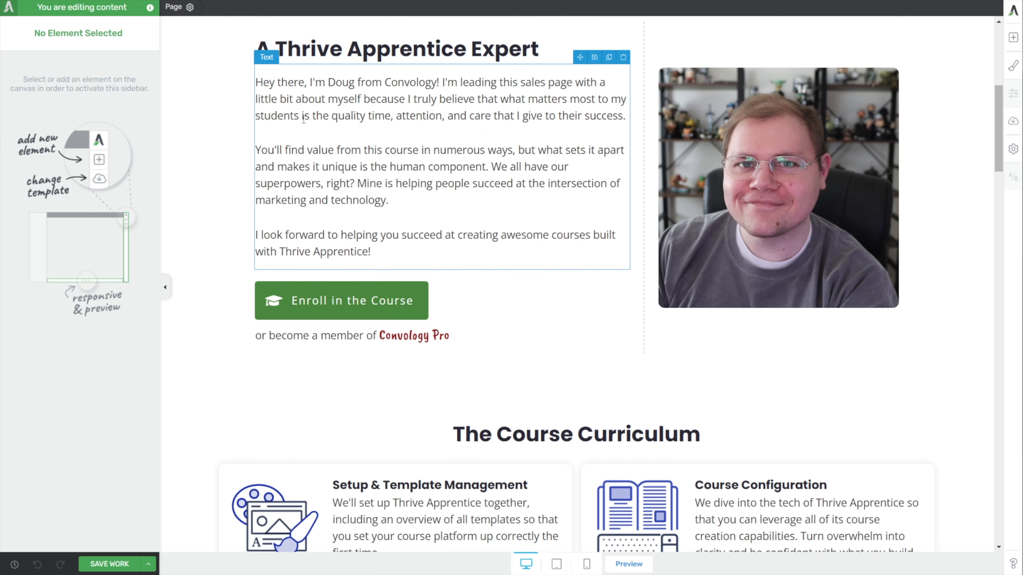
pyautogui.scroll(-20, 303, 118)
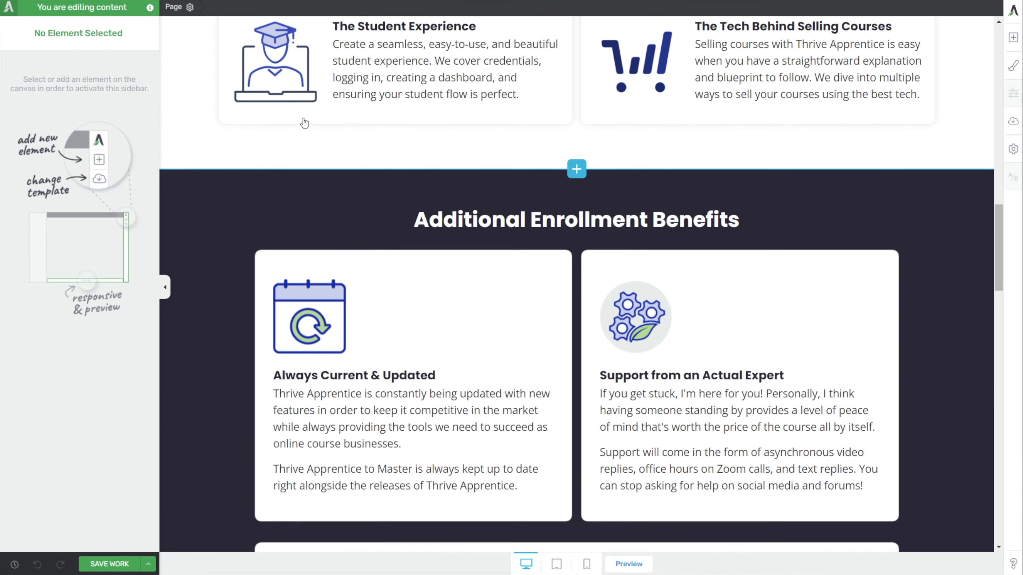
pyautogui.scroll(-12, 304, 118)
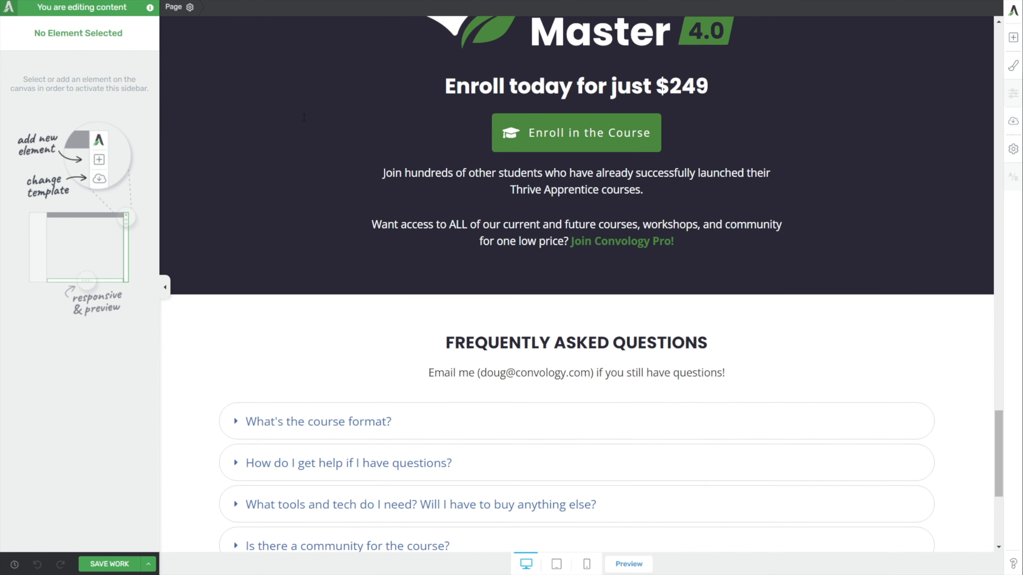
pyautogui.scroll(20, 303, 118)
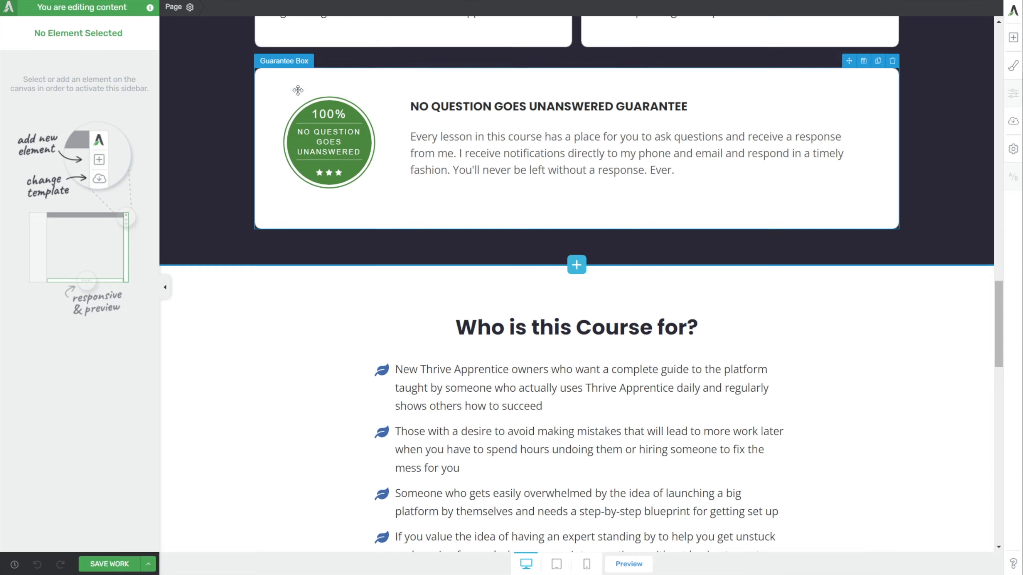
pyautogui.scroll(-7, 302, 95)
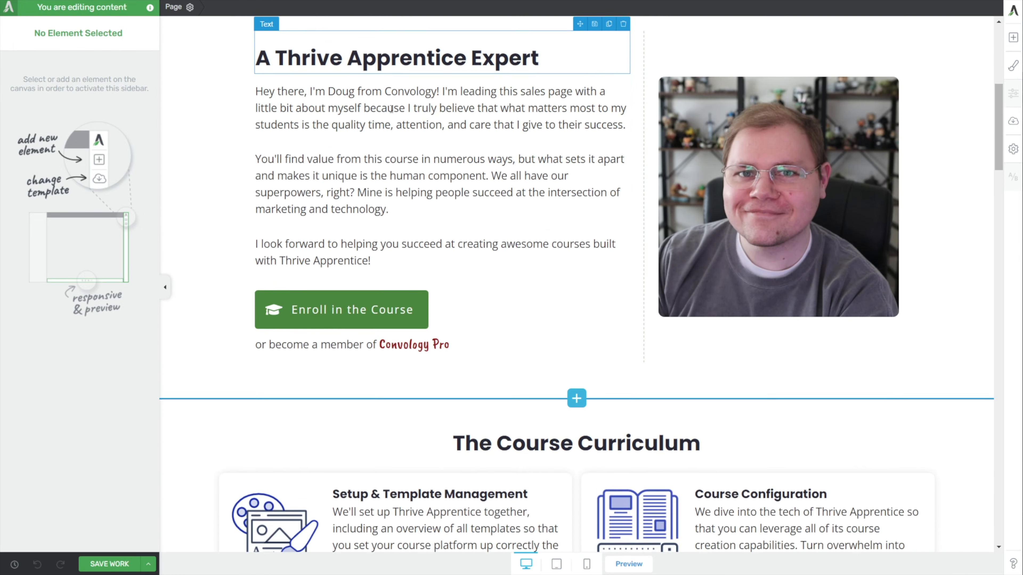
# Inspect the text colour setting of the "Convology Pro" link below the enrollment button in the expert section
pyautogui.click(403, 286)
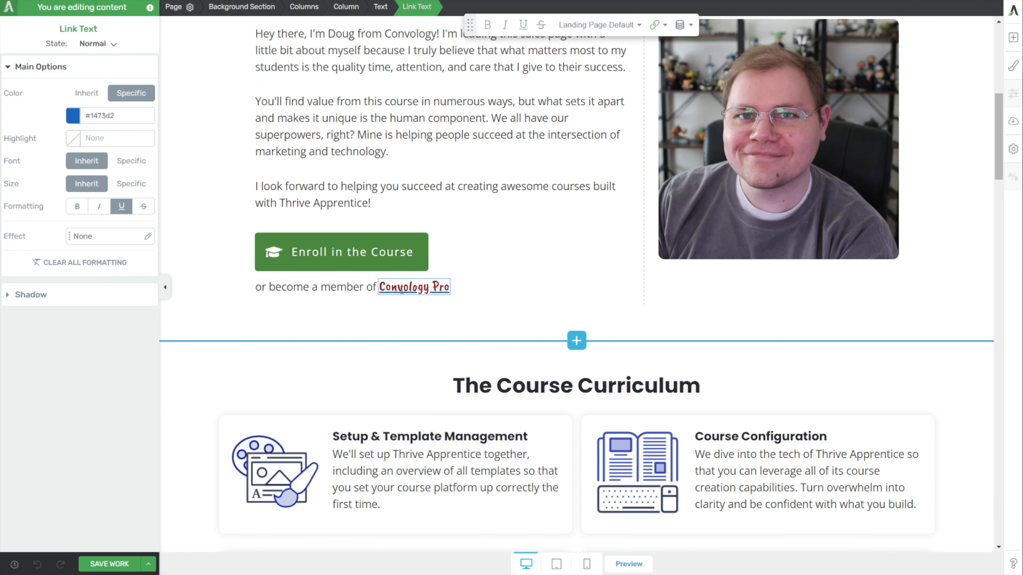
pyautogui.click(393, 290)
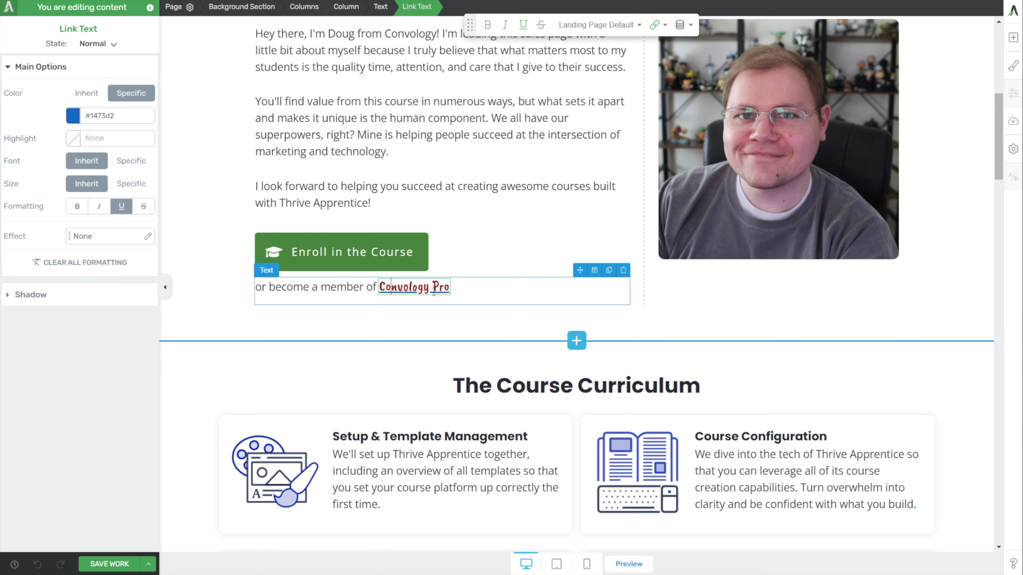
pyautogui.moveTo(450, 287); pyautogui.dragTo(404, 284)
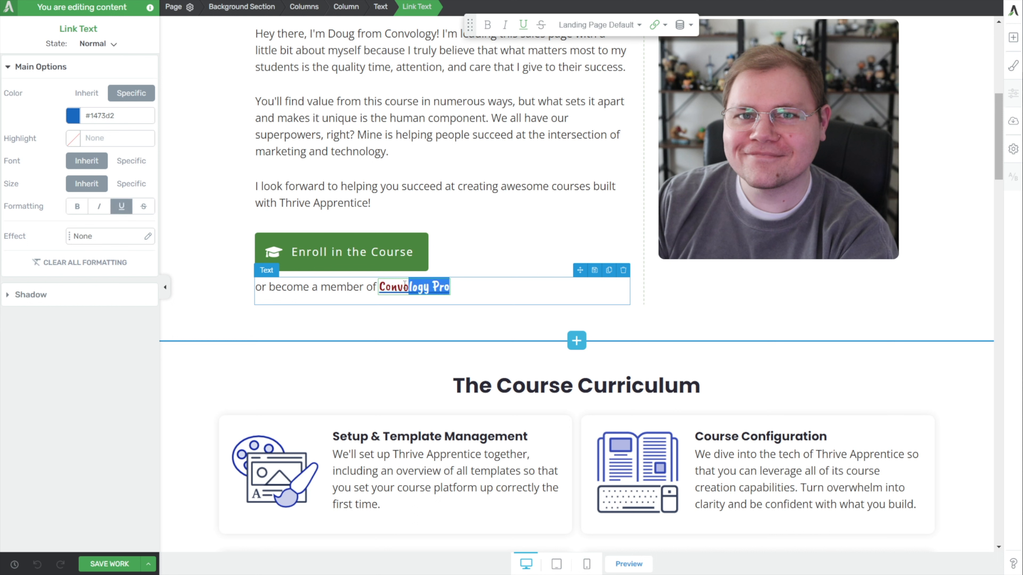
pyautogui.click(403, 313)
pyautogui.click(381, 286)
pyautogui.moveTo(381, 286); pyautogui.dragTo(450, 286)
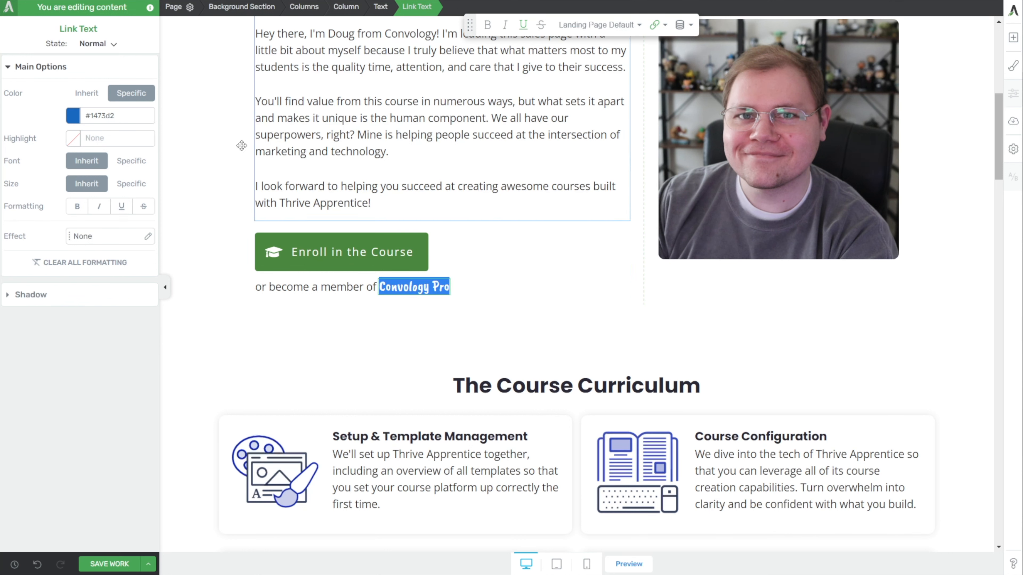
pyautogui.click(72, 119)
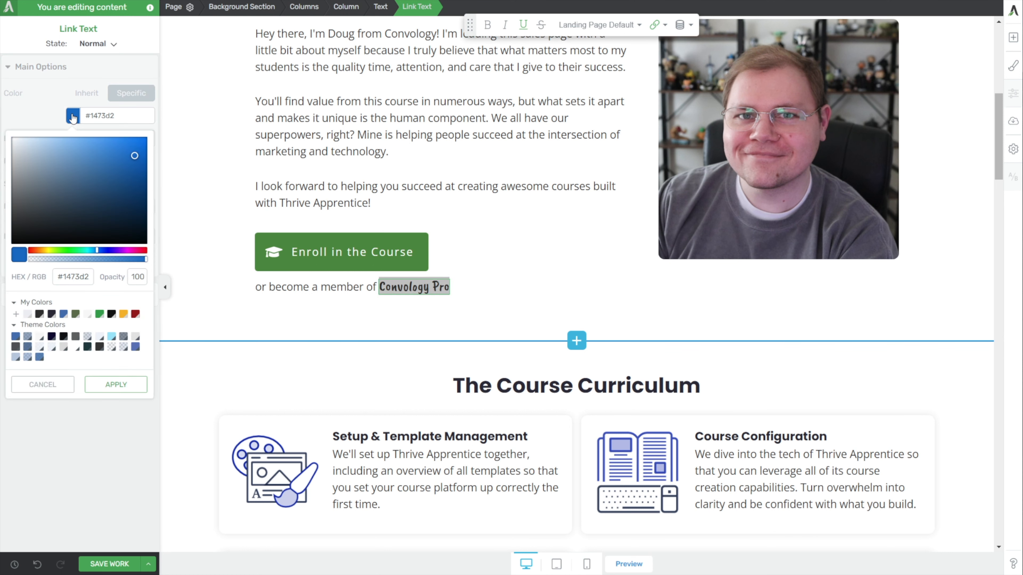
pyautogui.click(116, 384)
pyautogui.click(298, 313)
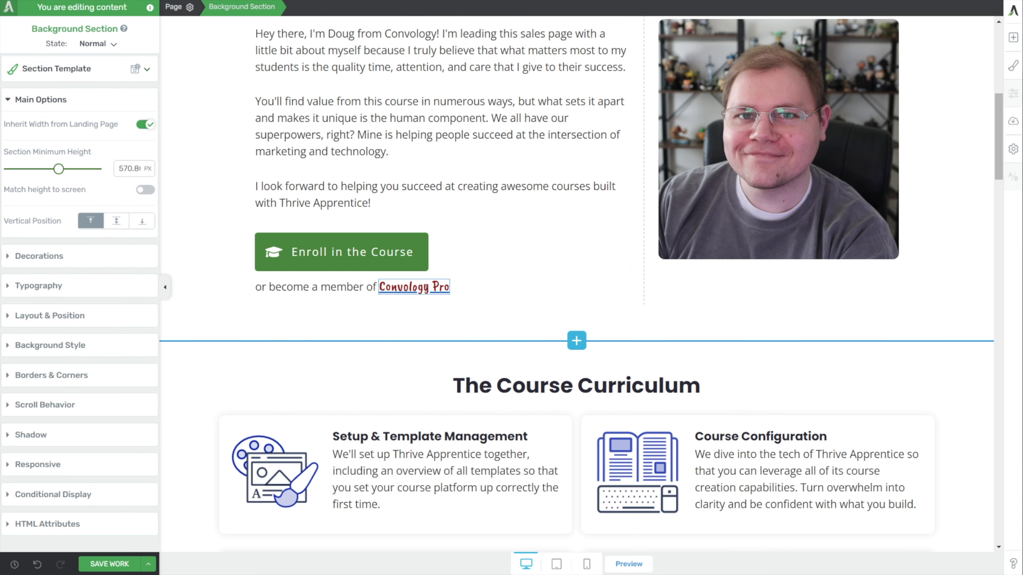
pyautogui.click(389, 286)
pyautogui.moveTo(379, 287); pyautogui.dragTo(450, 296)
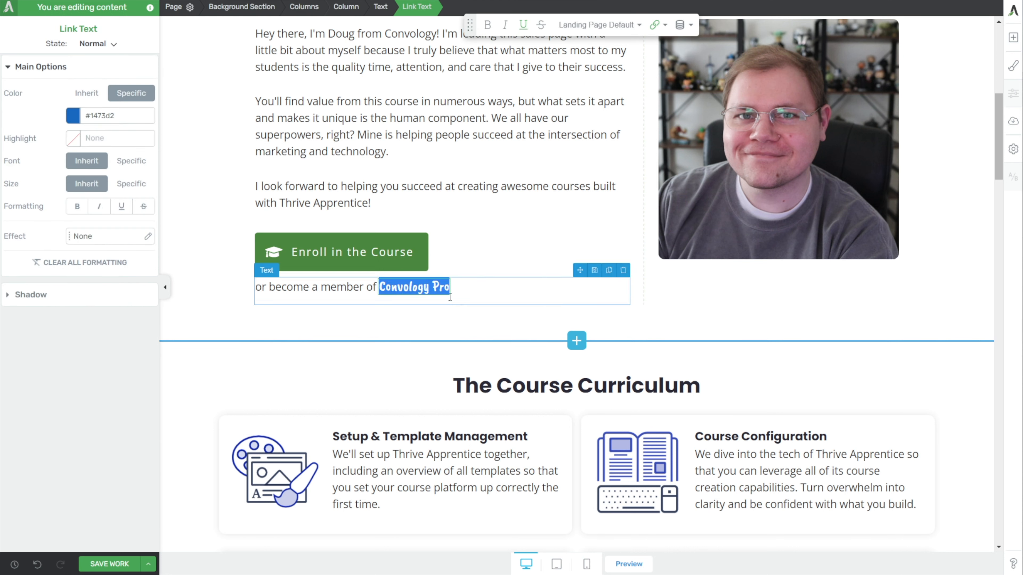
pyautogui.click(406, 313)
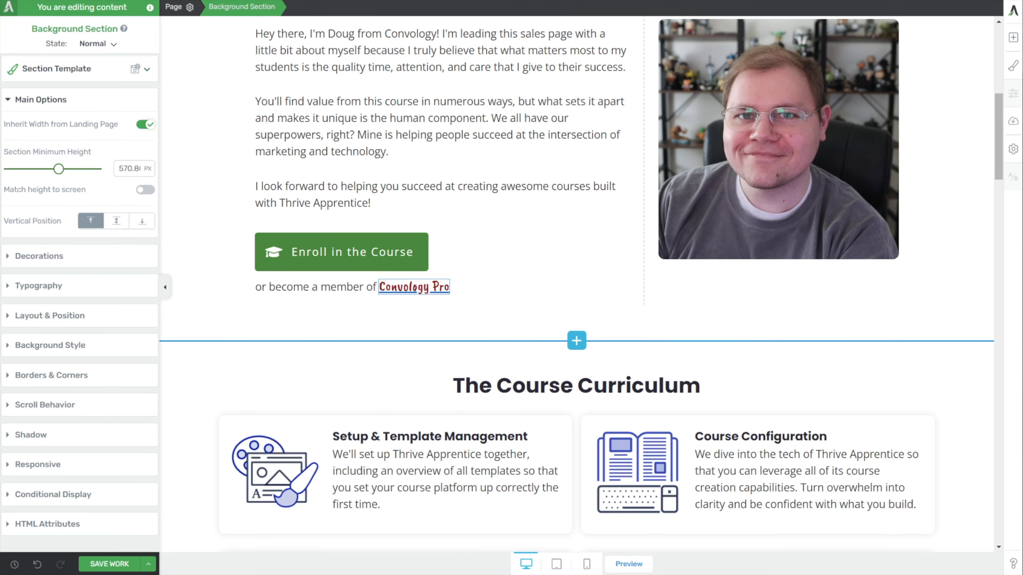
# Look through the rest of the sales page, from the course curriculum to the FAQ and footer
pyautogui.scroll(-8, 472, 137)
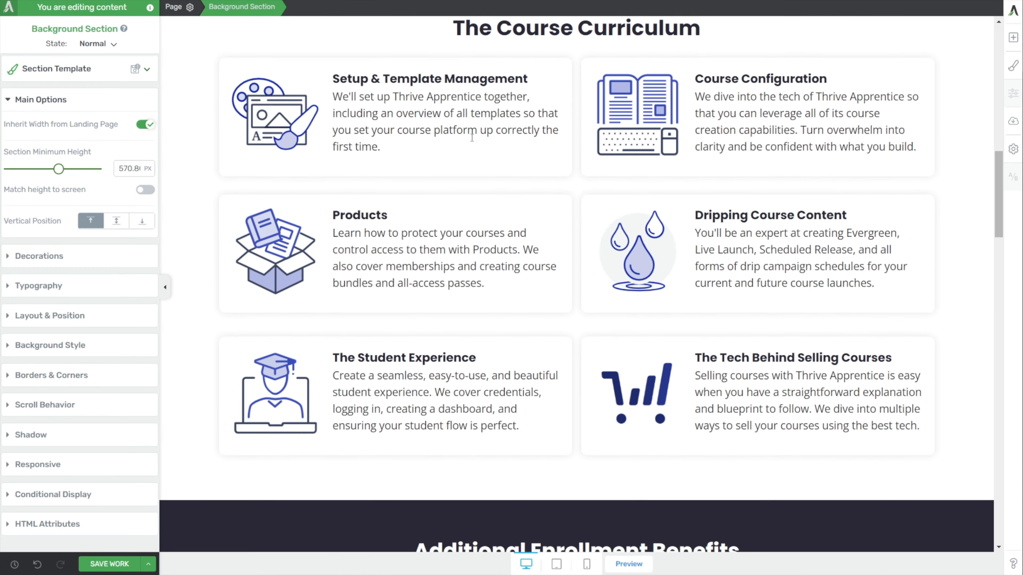
pyautogui.scroll(-20, 472, 137)
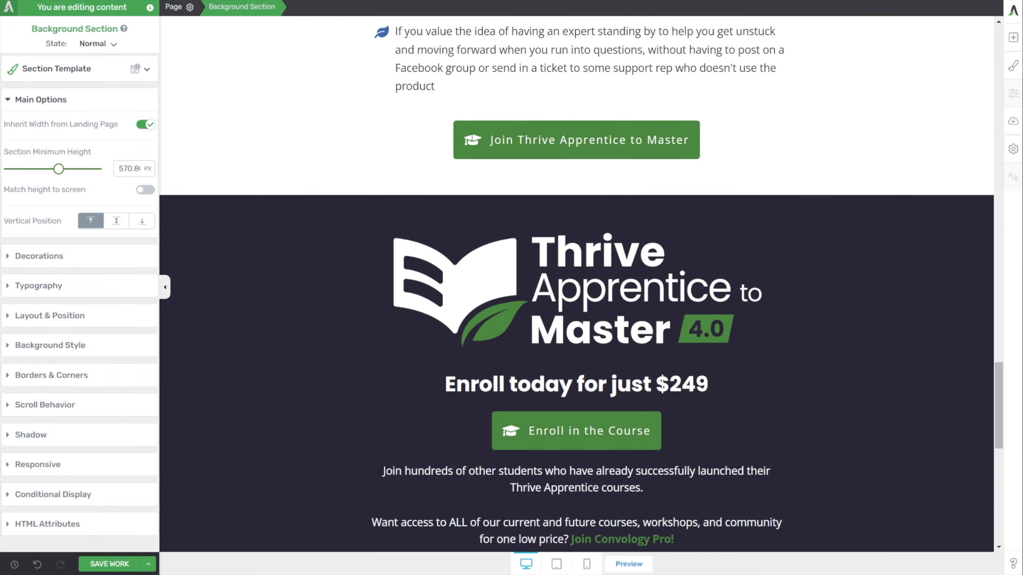
pyautogui.scroll(-7, 465, 131)
pyautogui.scroll(-6, 423, 106)
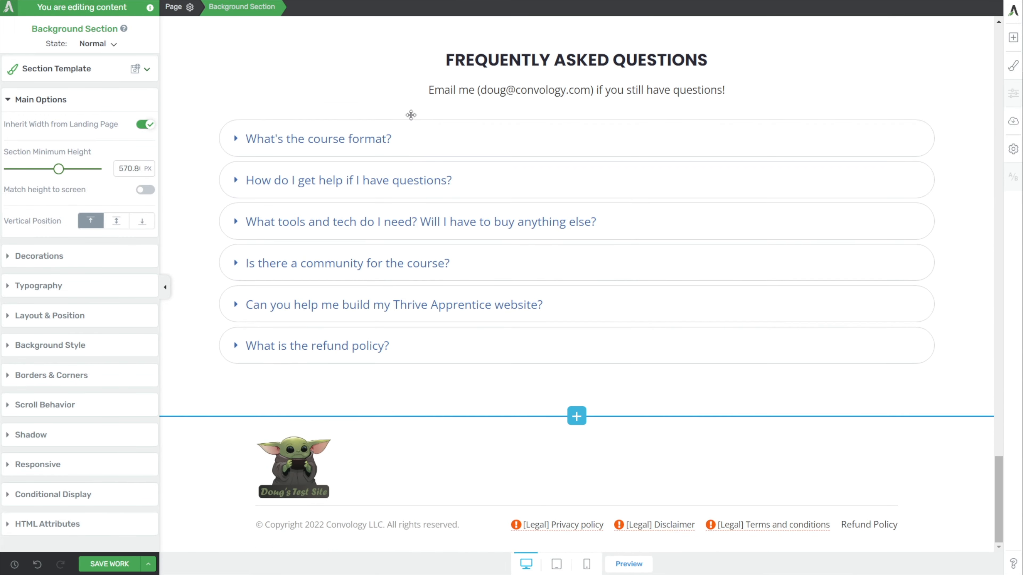
pyautogui.scroll(20, 411, 115)
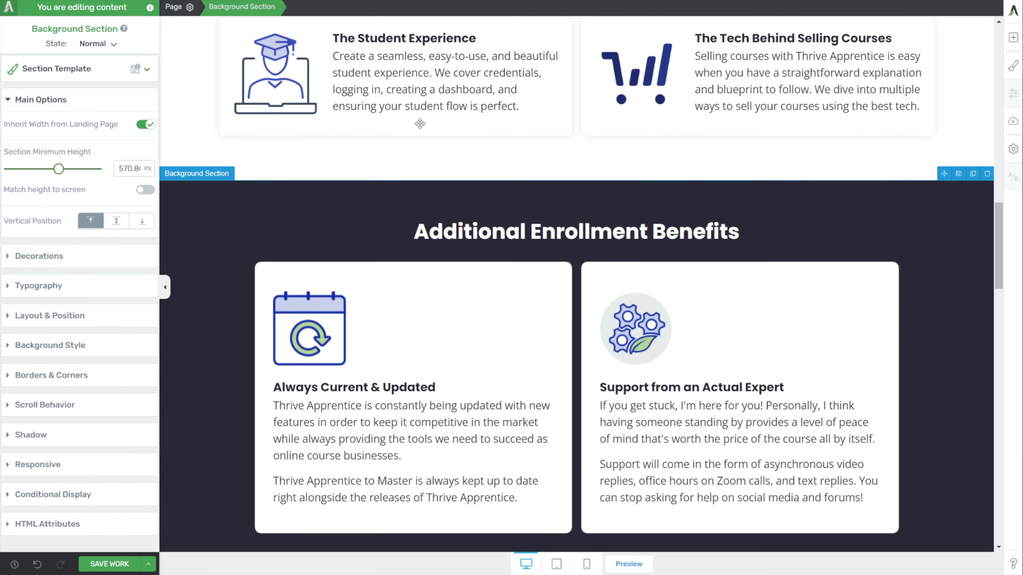
pyautogui.scroll(10, 435, 127)
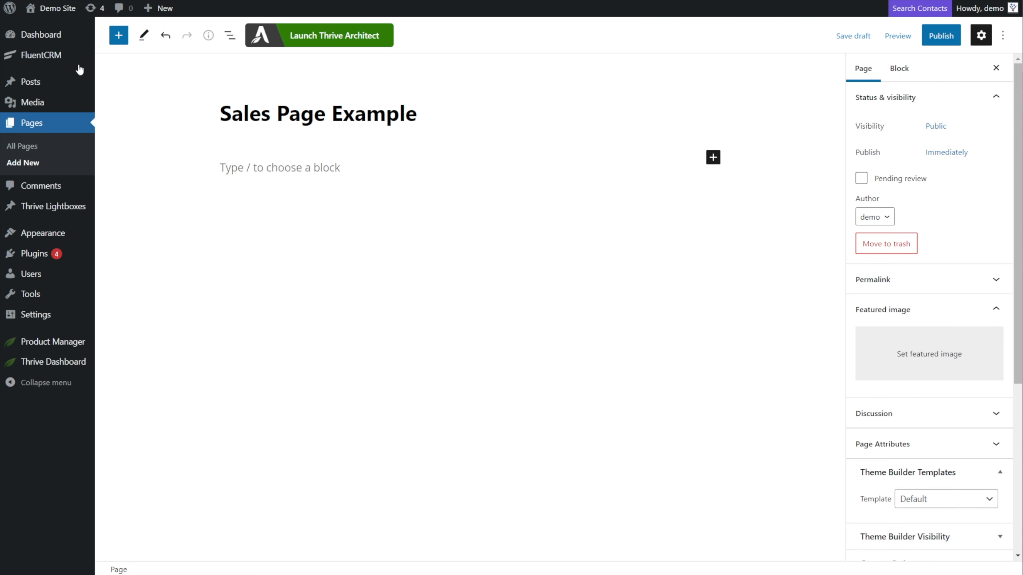
# Create a new WordPress post titled "Amazon SES Example" and save it as a draft
pyautogui.moveTo(32, 82)
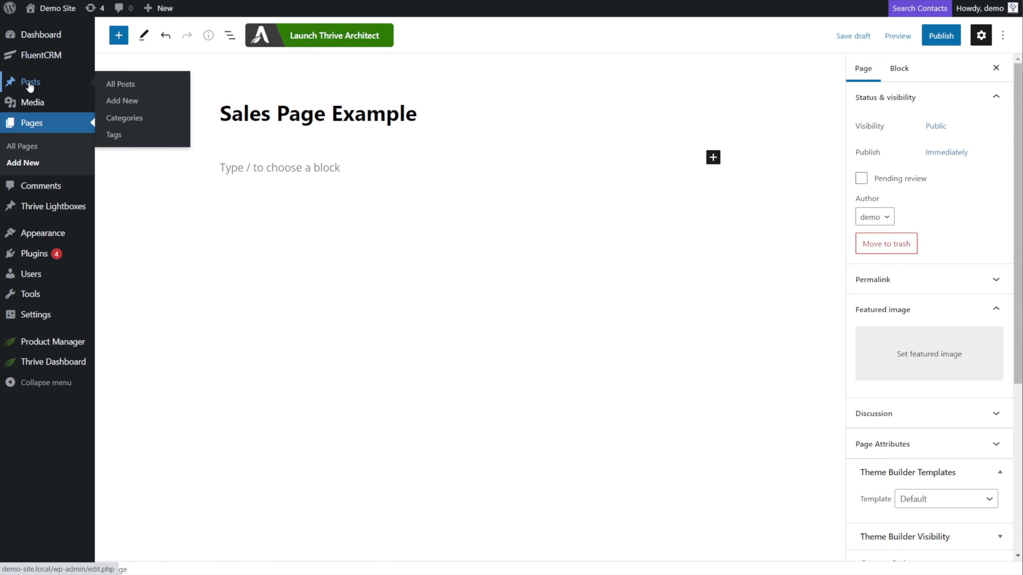
pyautogui.click(122, 101)
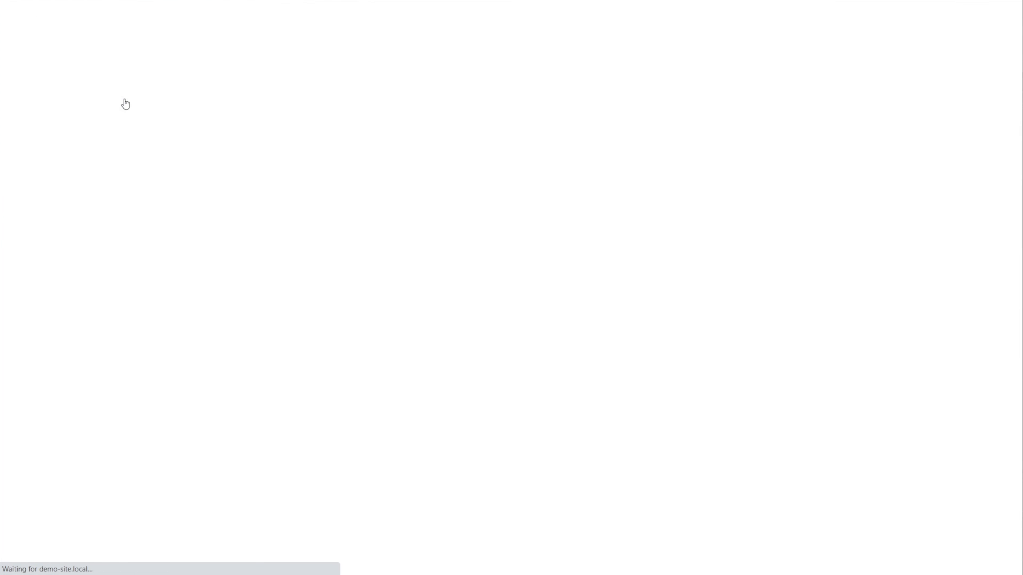
pyautogui.write('A')
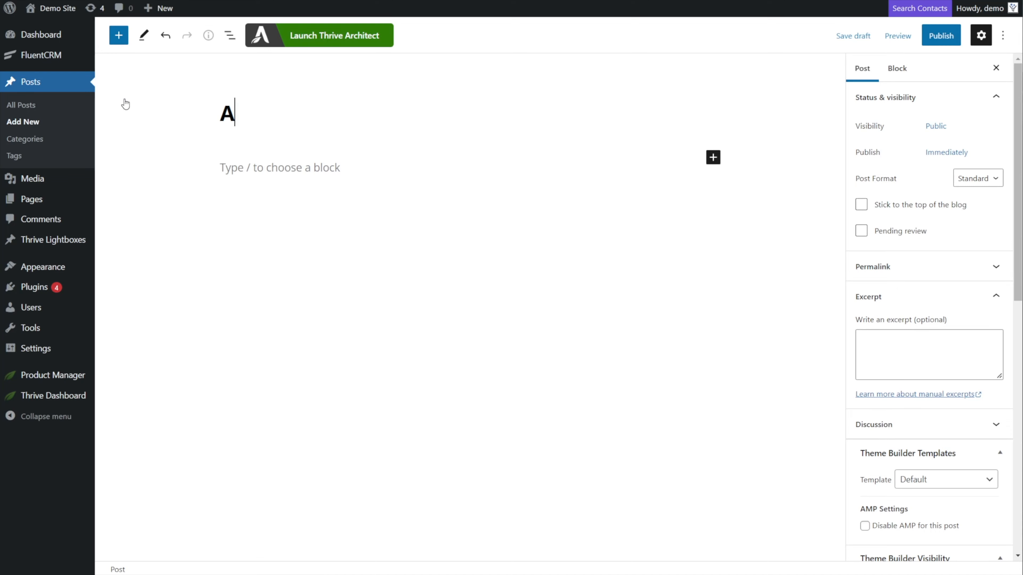
pyautogui.write('mazon SES Example')
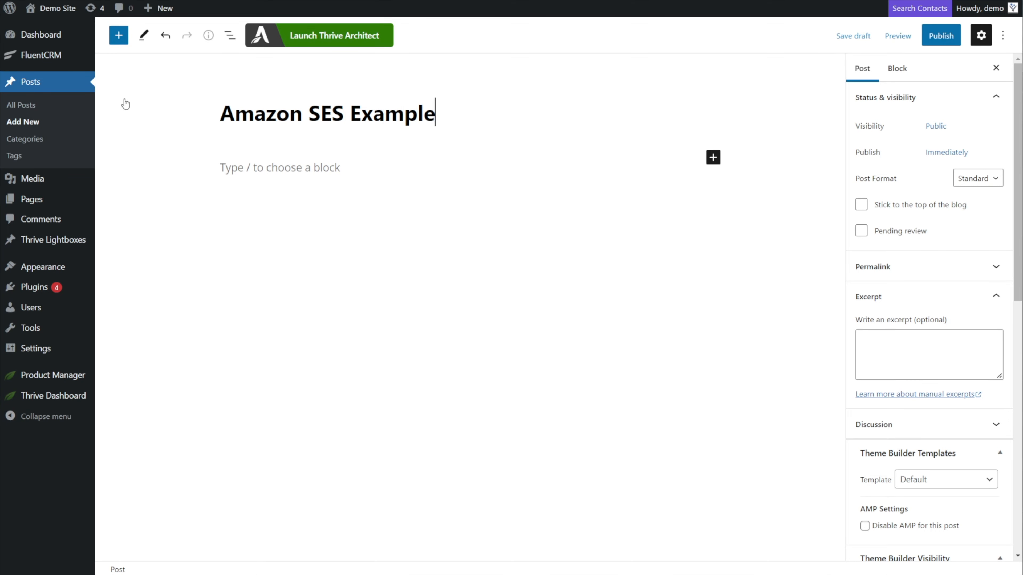
pyautogui.click(852, 36)
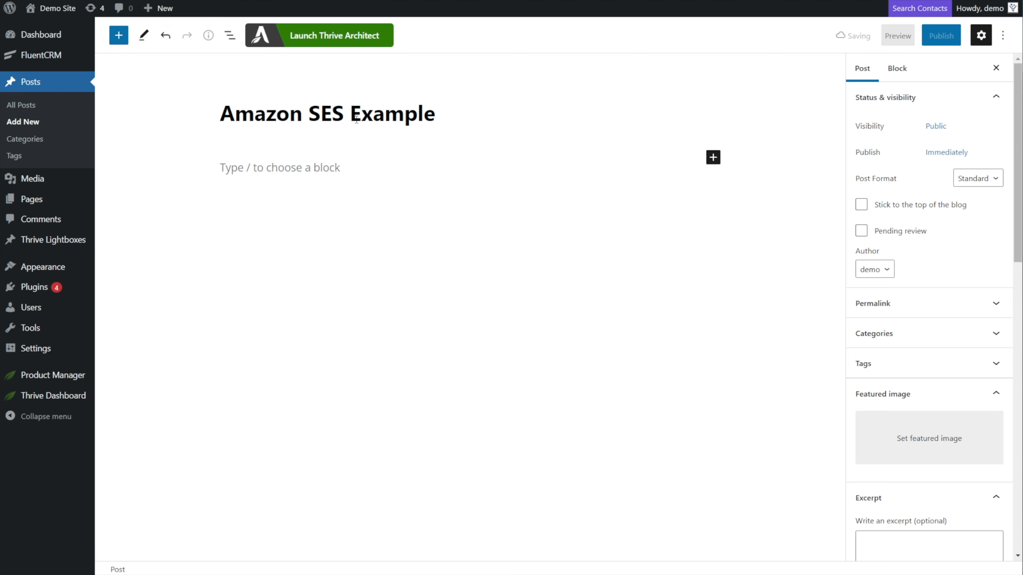
# Open the post in Thrive Architect and insert the saved template "How to Set up Amazon SES for FluentCRM (and WordPress) (imported)"
pyautogui.click(328, 37)
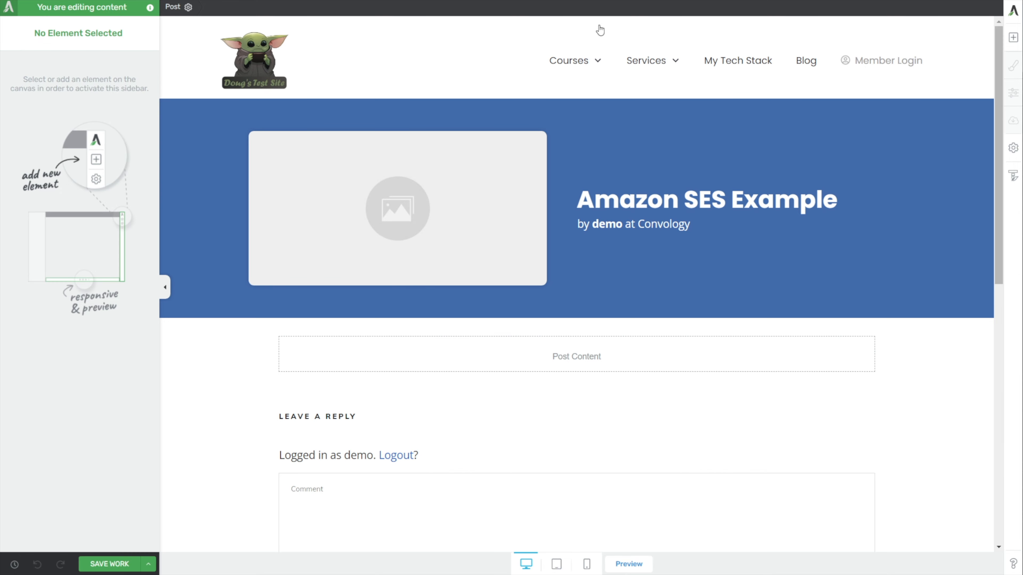
pyautogui.click(1012, 38)
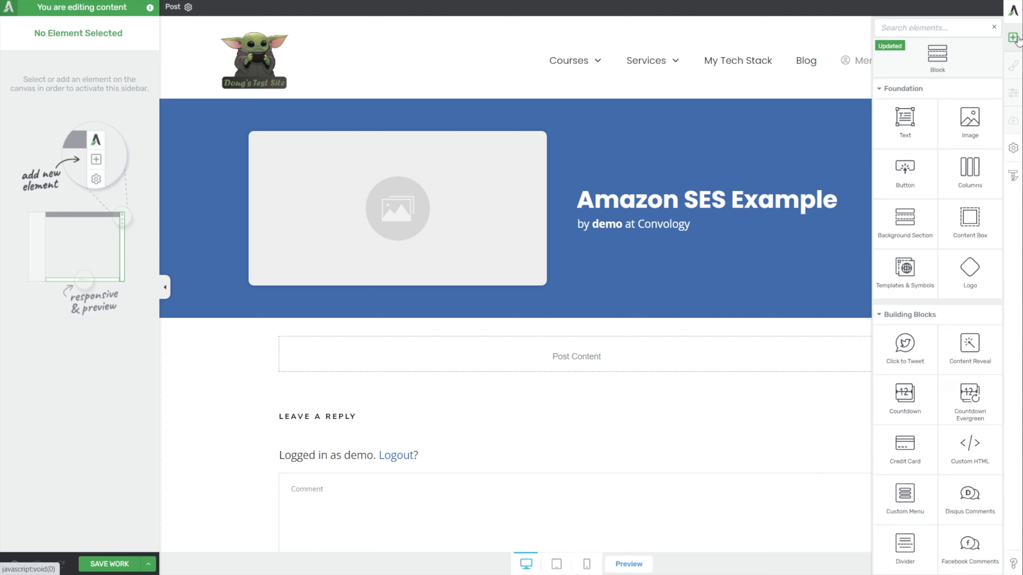
pyautogui.moveTo(896, 272); pyautogui.dragTo(628, 253)
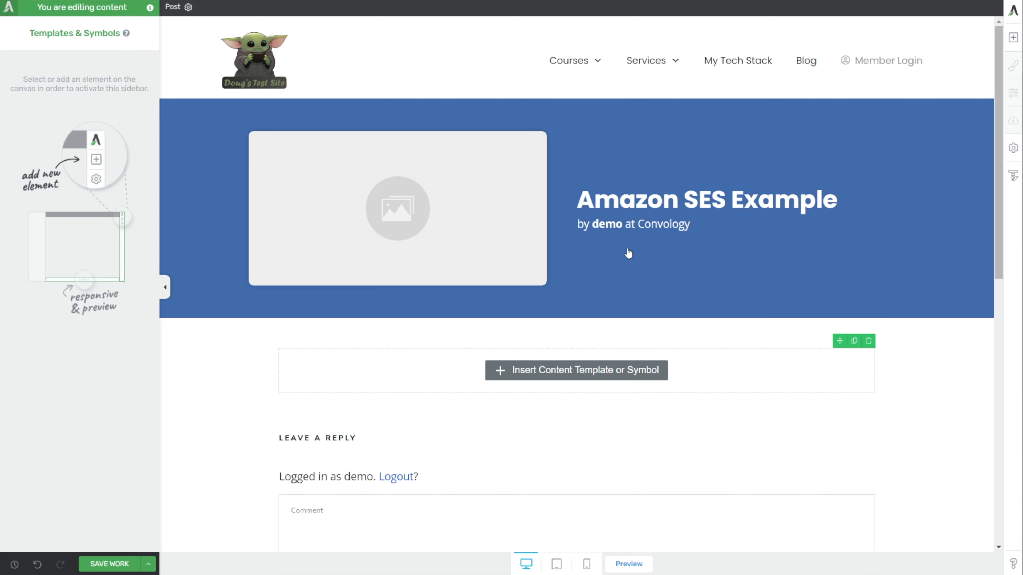
pyautogui.scroll(-2, 435, 242)
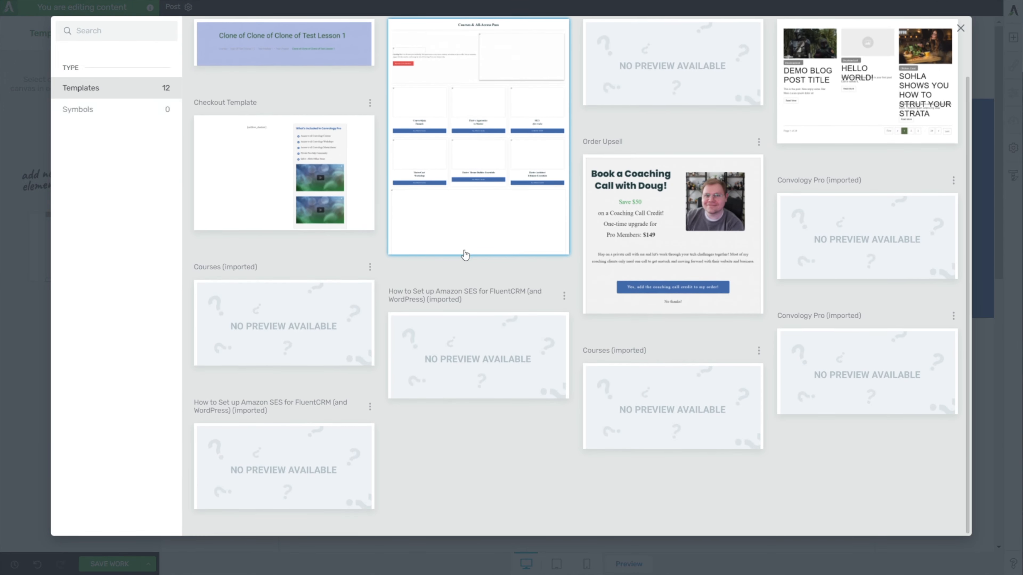
pyautogui.click(247, 455)
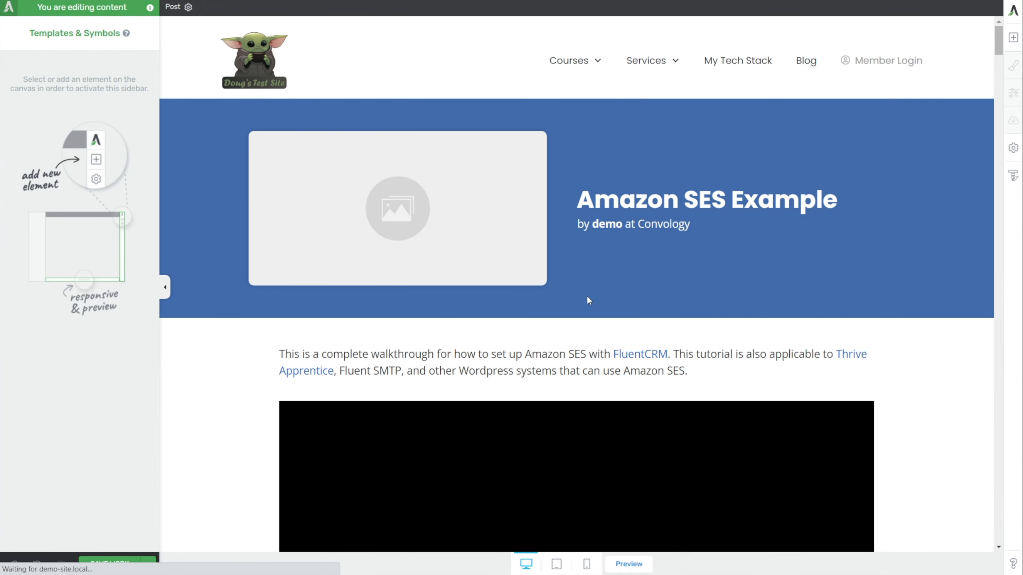
# Examine the inserted Amazon SES tutorial content through the whole post, including its images, content box and the area down to the footer
pyautogui.scroll(-20, 533, 298)
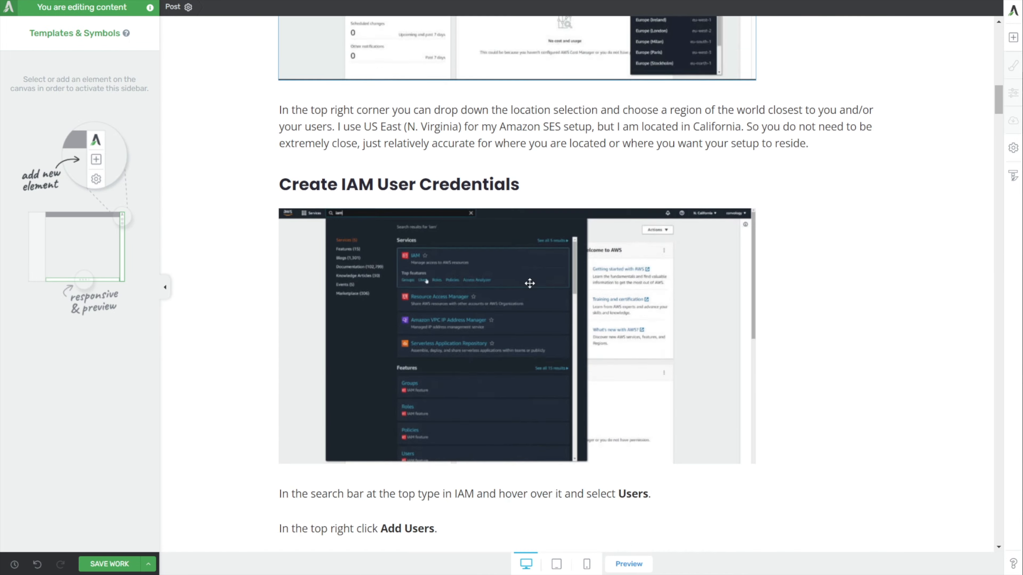
pyautogui.scroll(-15, 529, 283)
pyautogui.scroll(-5, 1006, 157)
pyautogui.moveTo(1006, 156); pyautogui.dragTo(1001, 522)
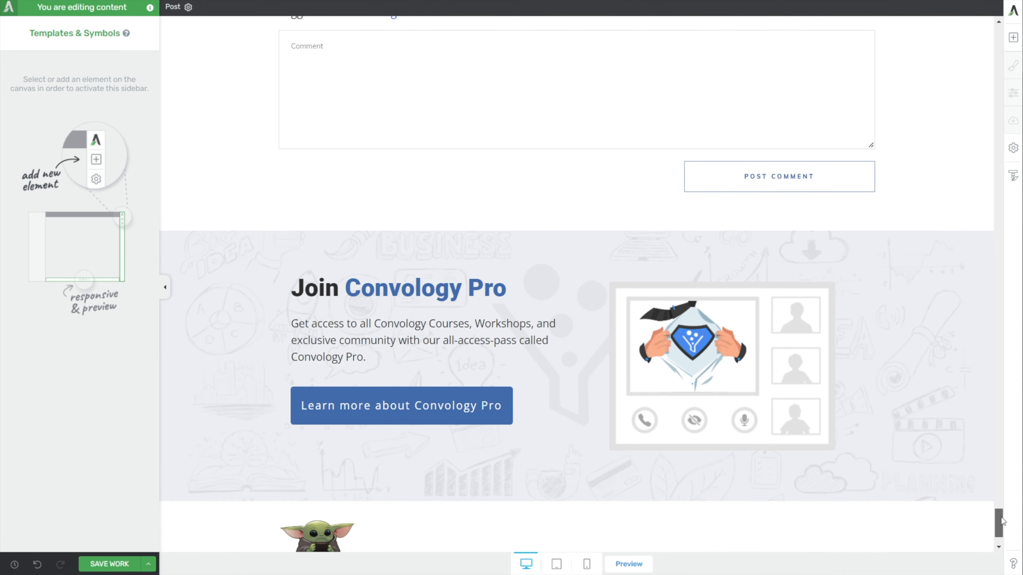
pyautogui.scroll(-2, 783, 319)
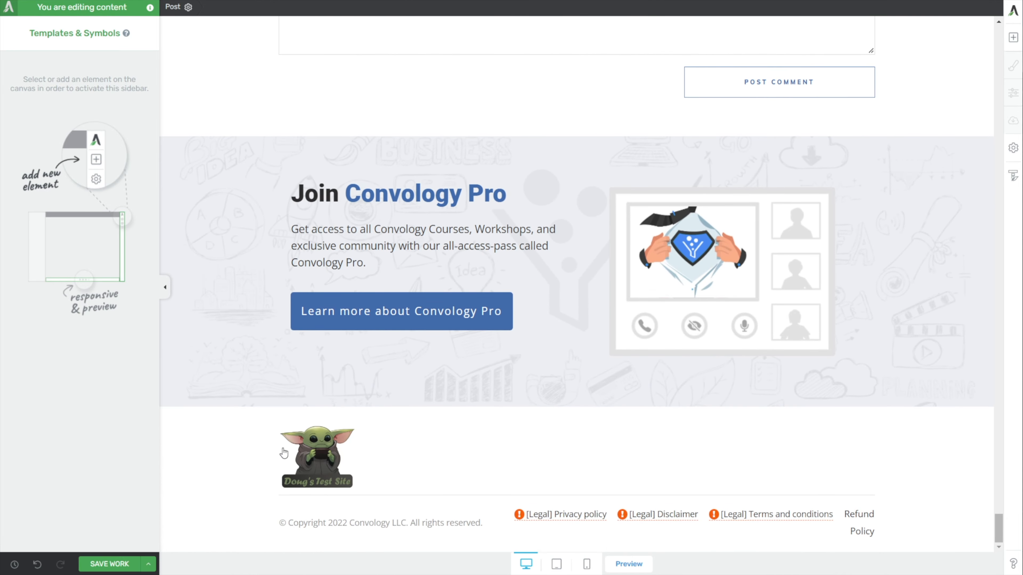
pyautogui.scroll(10, 476, 407)
pyautogui.scroll(5, 488, 417)
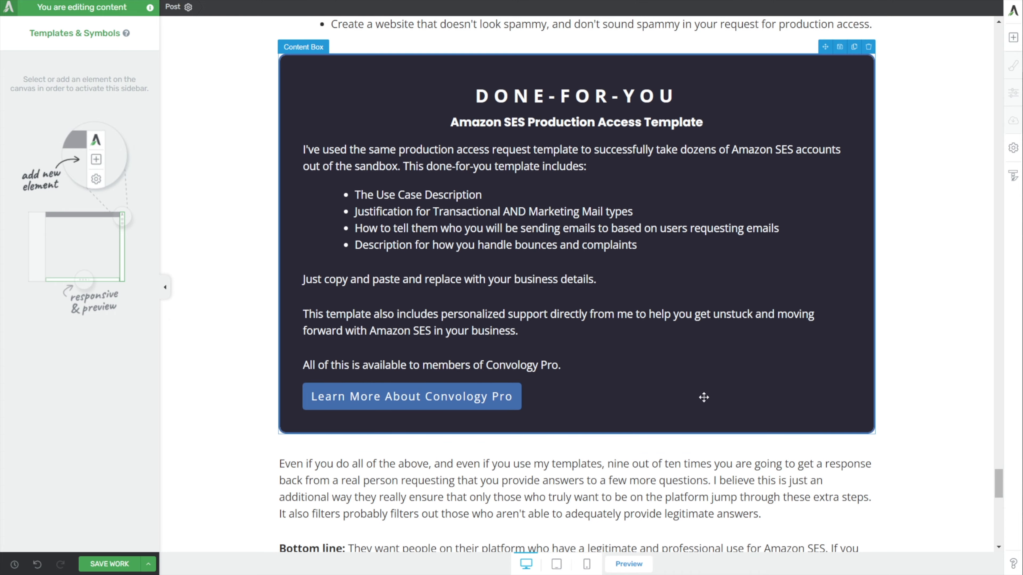
pyautogui.moveTo(999, 493); pyautogui.dragTo(1003, 30)
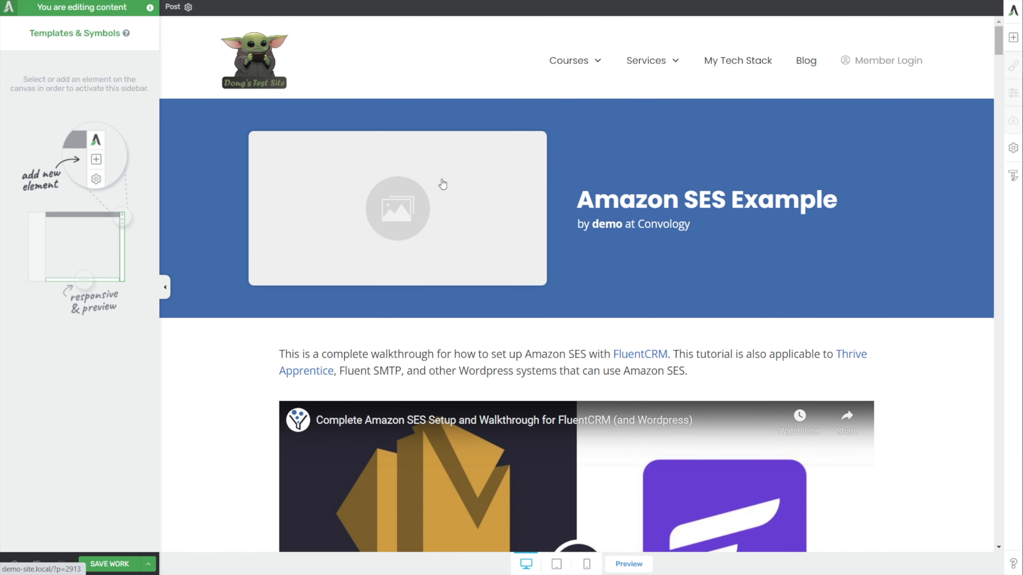
# Save the Thrive Architect content, return to the post's WordPress editor and look through the media library for a suitable featured image
pyautogui.click(114, 565)
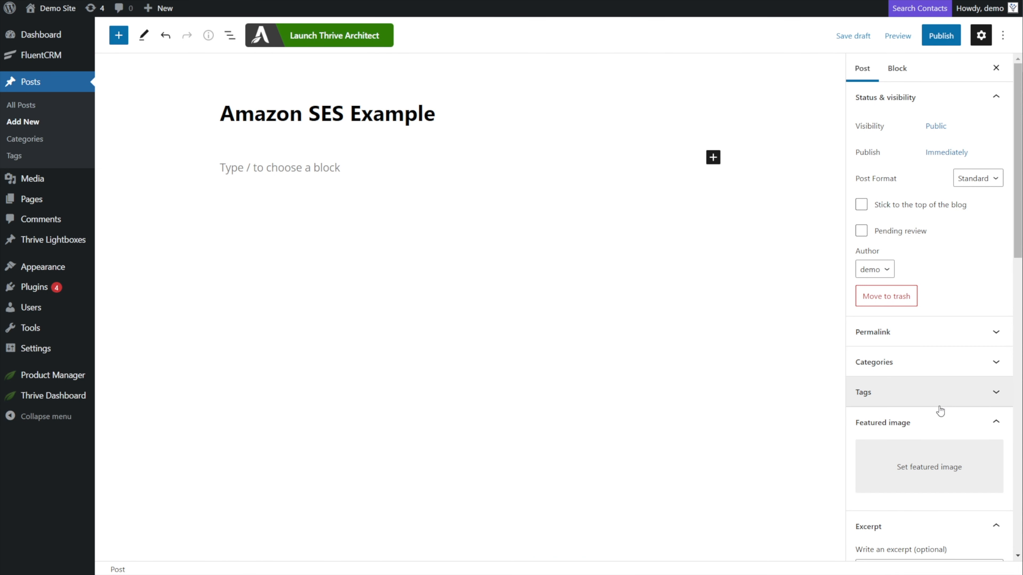
pyautogui.click(915, 454)
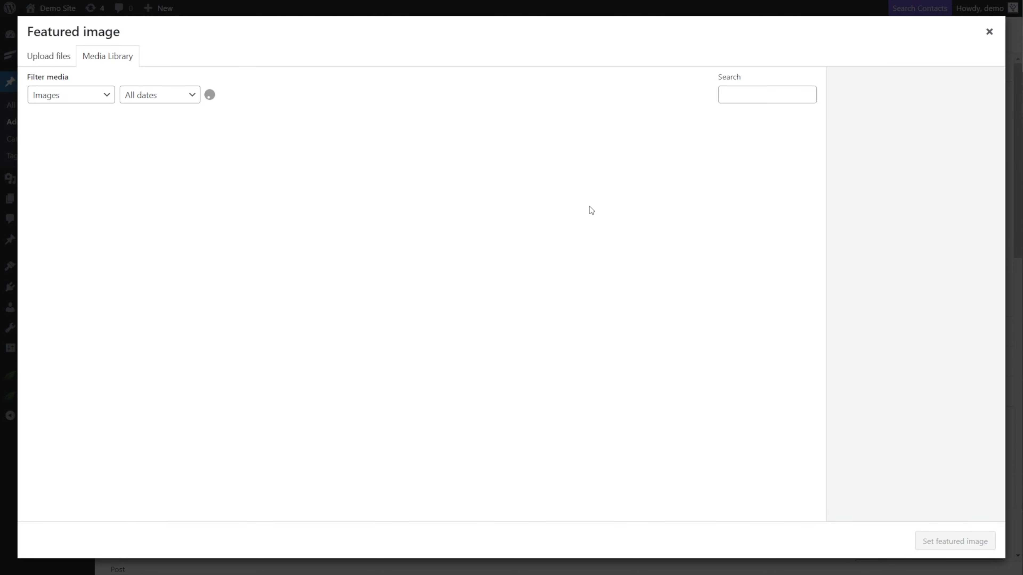
pyautogui.scroll(-5, 503, 363)
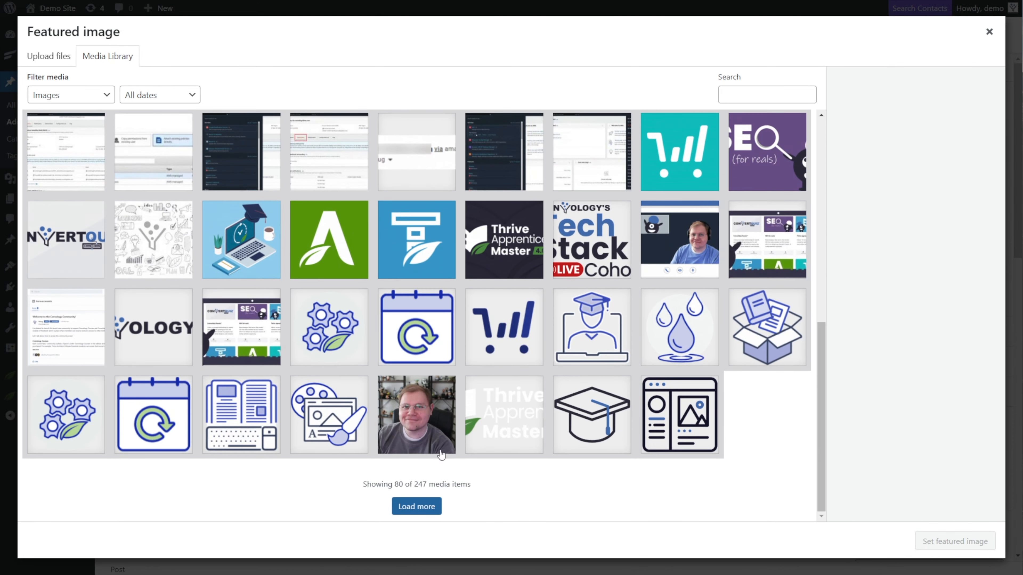
pyautogui.click(424, 508)
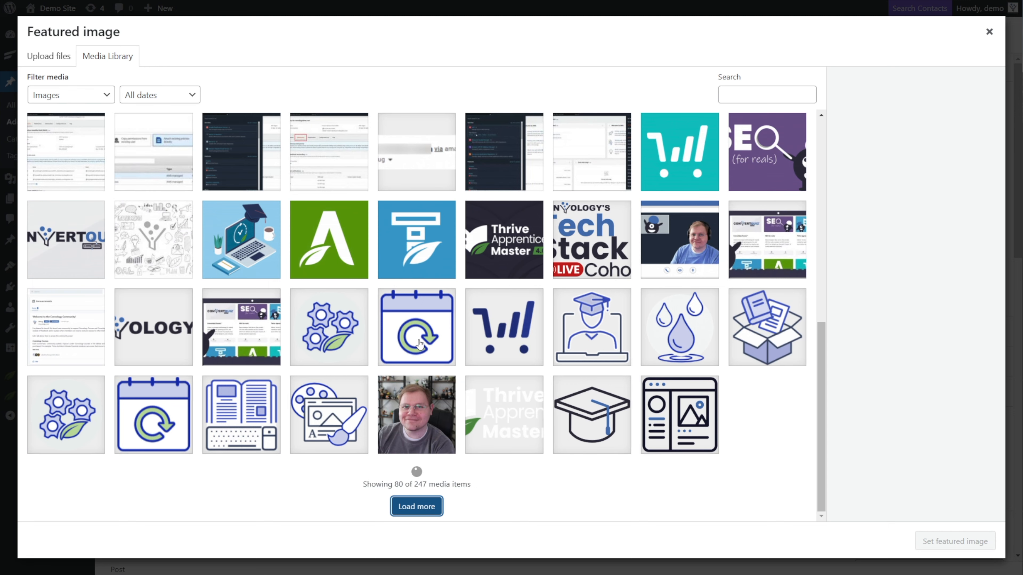
pyautogui.scroll(-8, 570, 279)
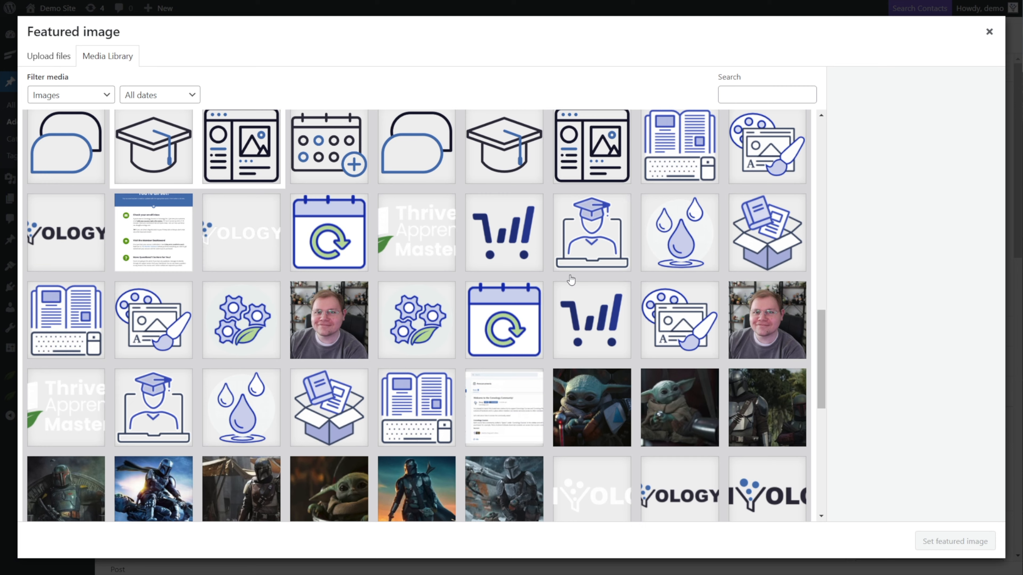
pyautogui.scroll(15, 544, 238)
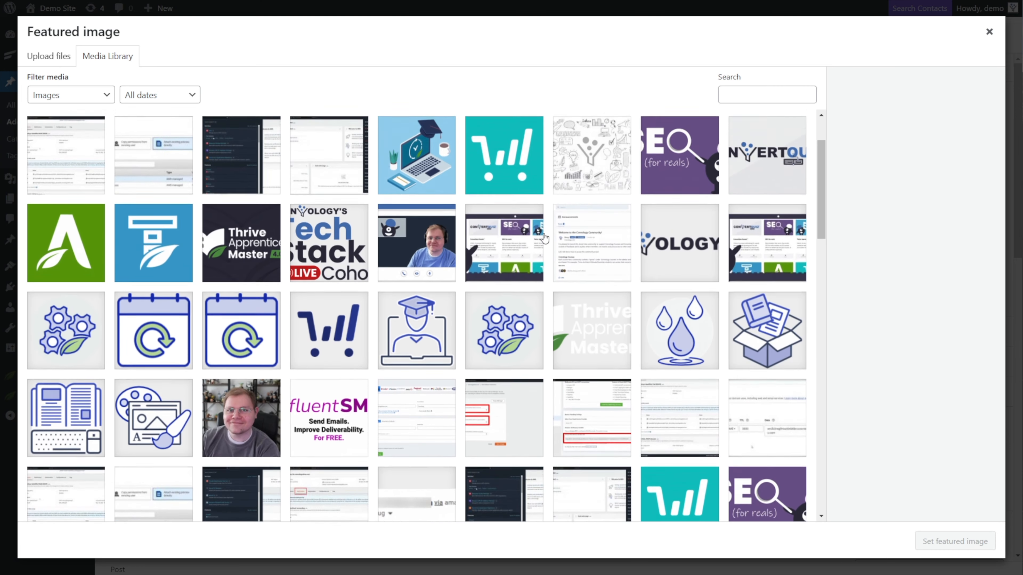
pyautogui.scroll(2, 543, 238)
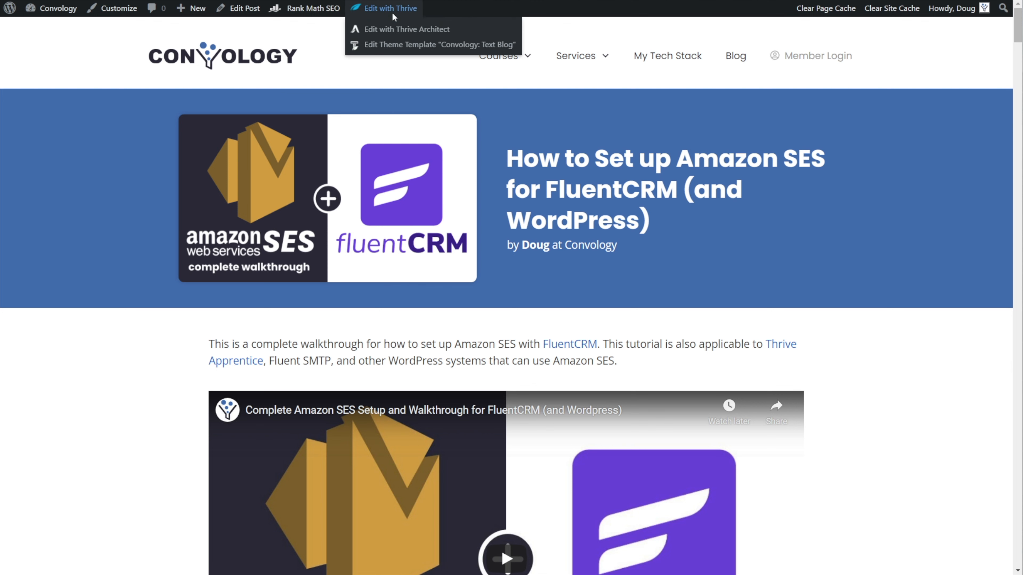
# Open the original "How to Set up Amazon SES for FluentCRM (and WordPress)" post on the Convology site for editing and look through its post settings
pyautogui.click(232, 10)
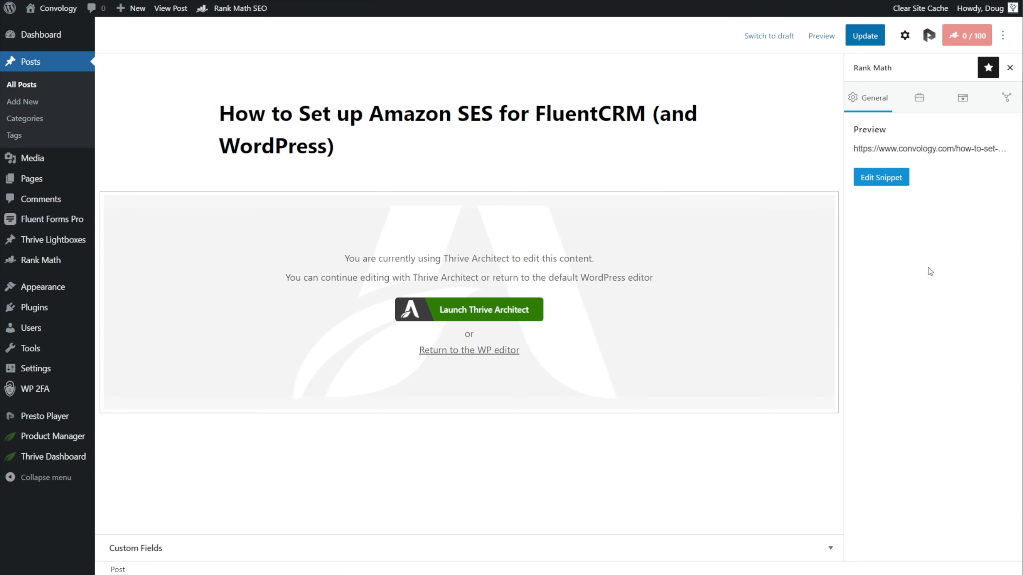
pyautogui.click(904, 35)
pyautogui.scroll(-3, 894, 264)
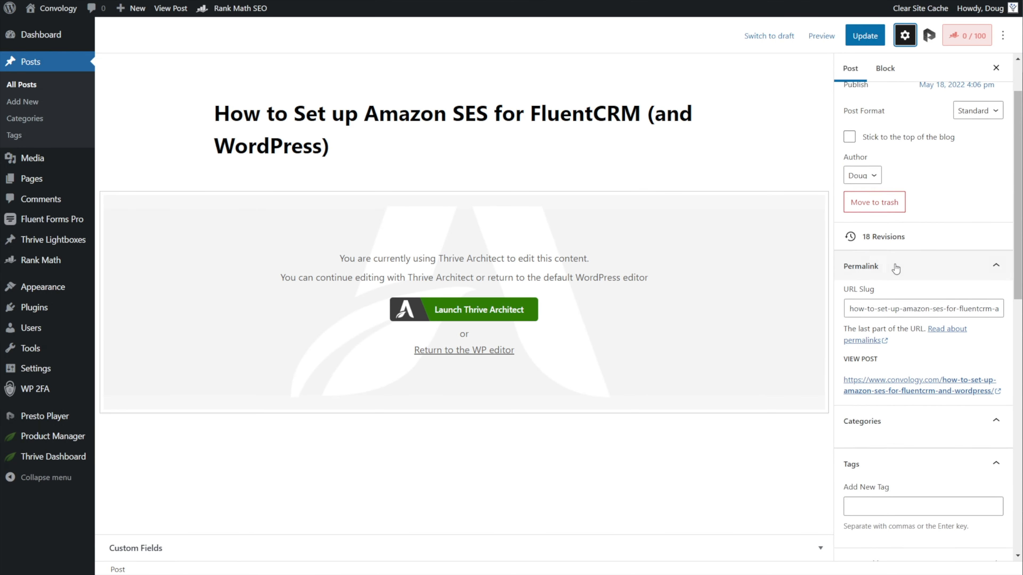